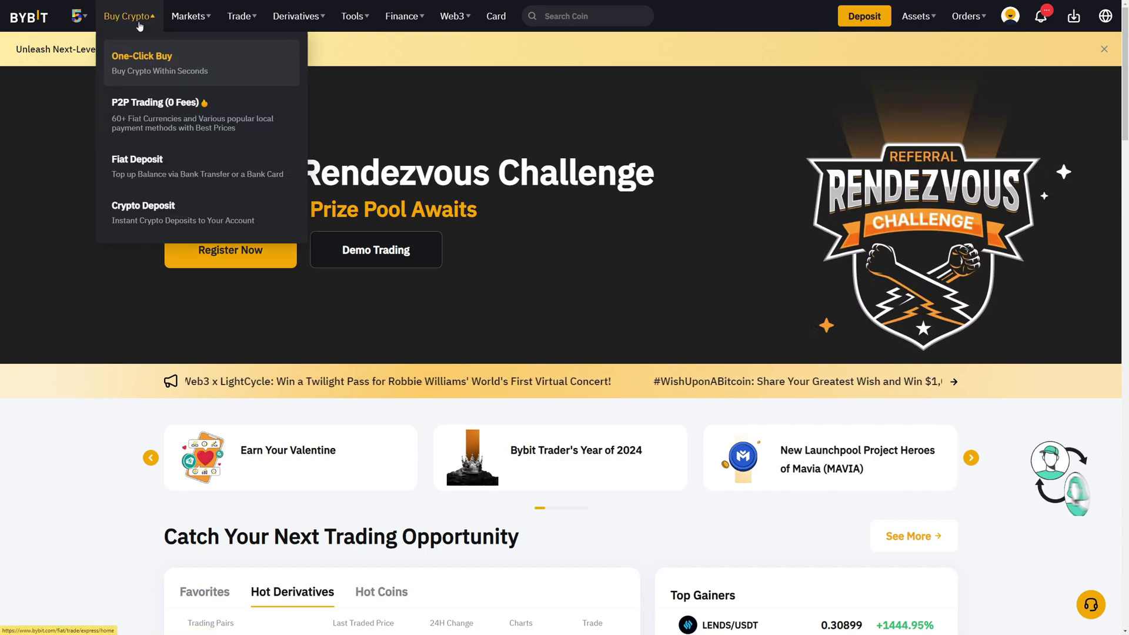
Step: Start a fiat deposit in EUR and dismiss the new SEPA account notice
{"action": "left_click", "coordinate": [181, 181]}
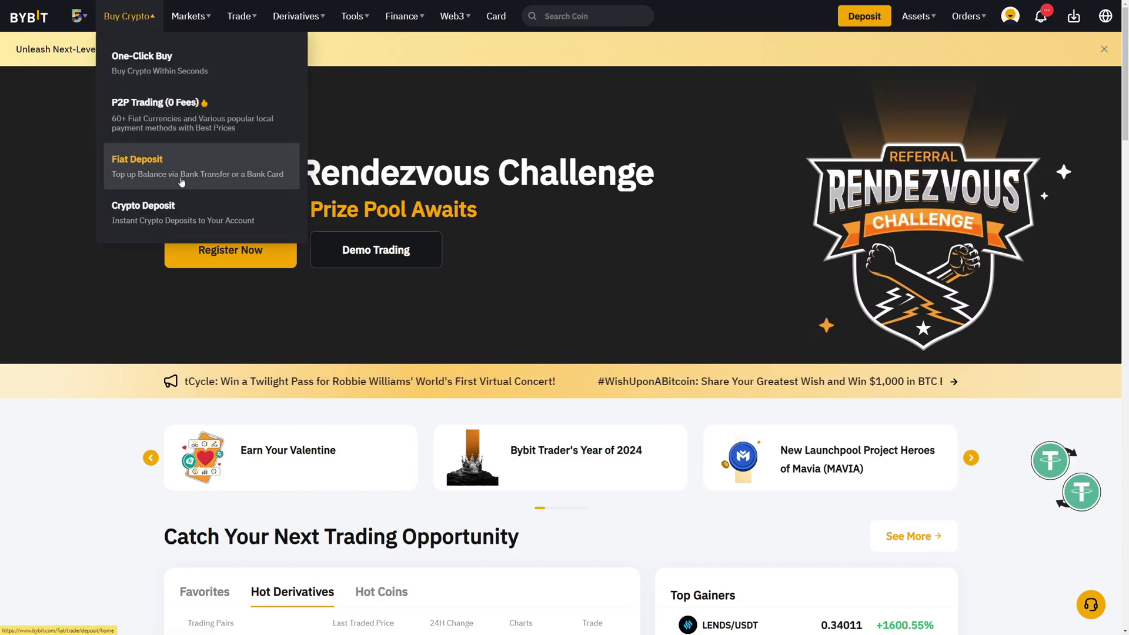
{"action": "left_click", "coordinate": [882, 237]}
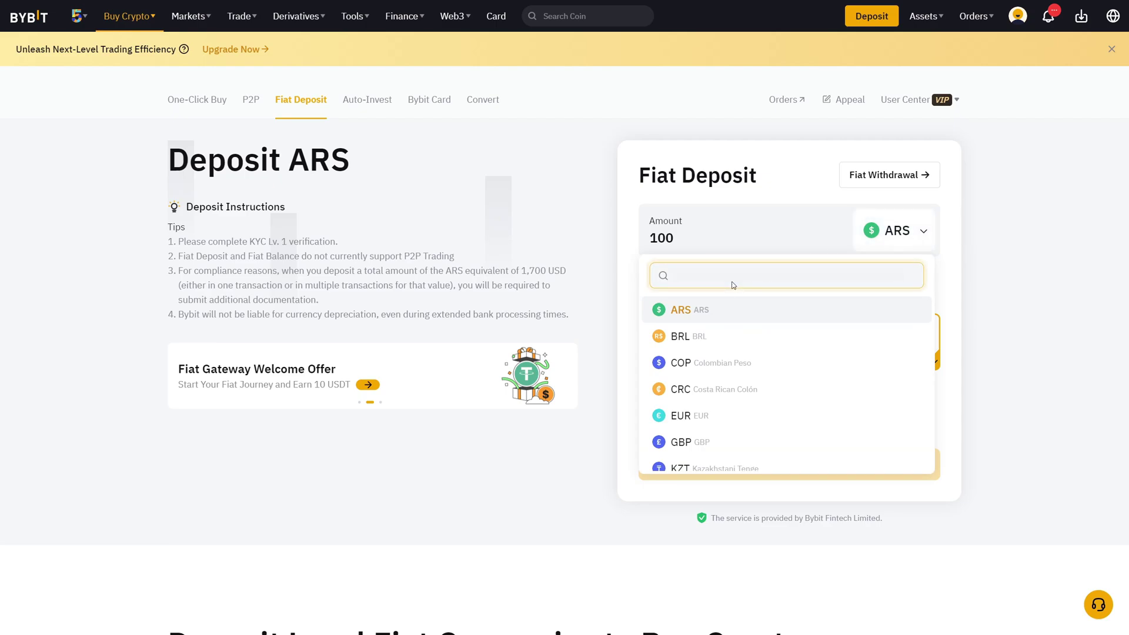
{"action": "type", "text": "c"}
{"action": "key", "text": "BackSpace"}
{"action": "key", "text": "BackSpace"}
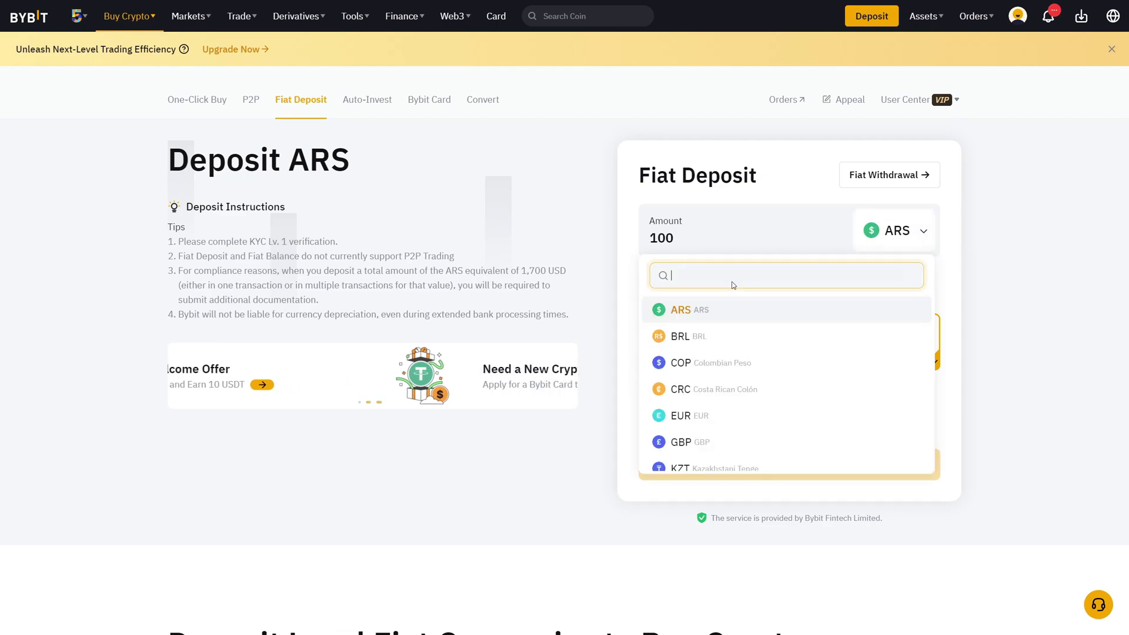
{"action": "type", "text": "eur"}
{"action": "left_click", "coordinate": [724, 311]}
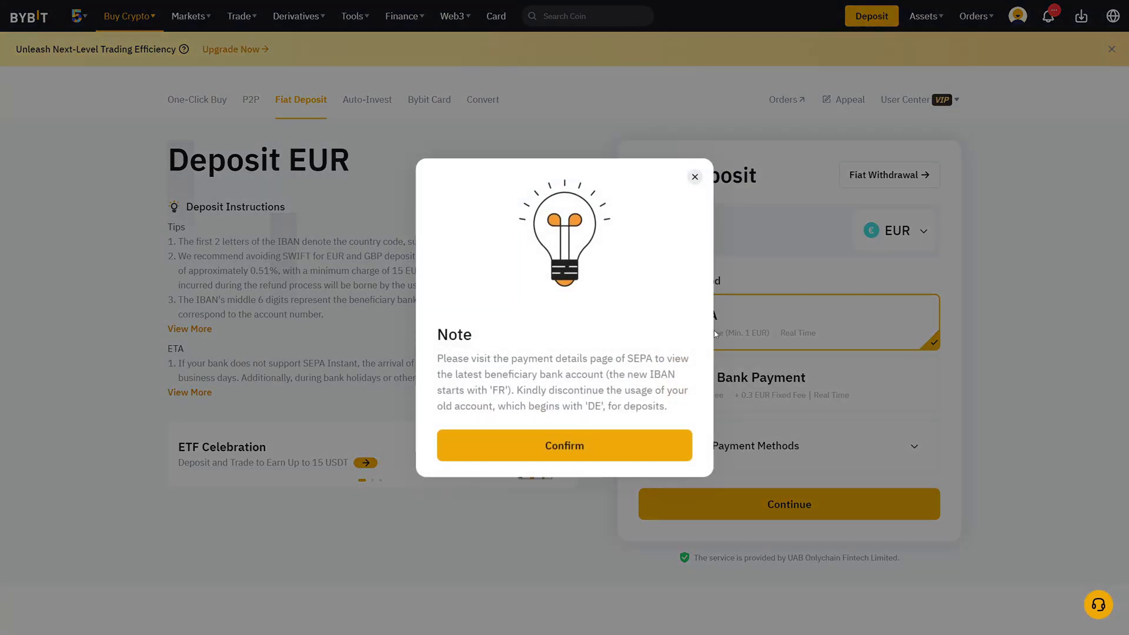
{"action": "left_click", "coordinate": [605, 458]}
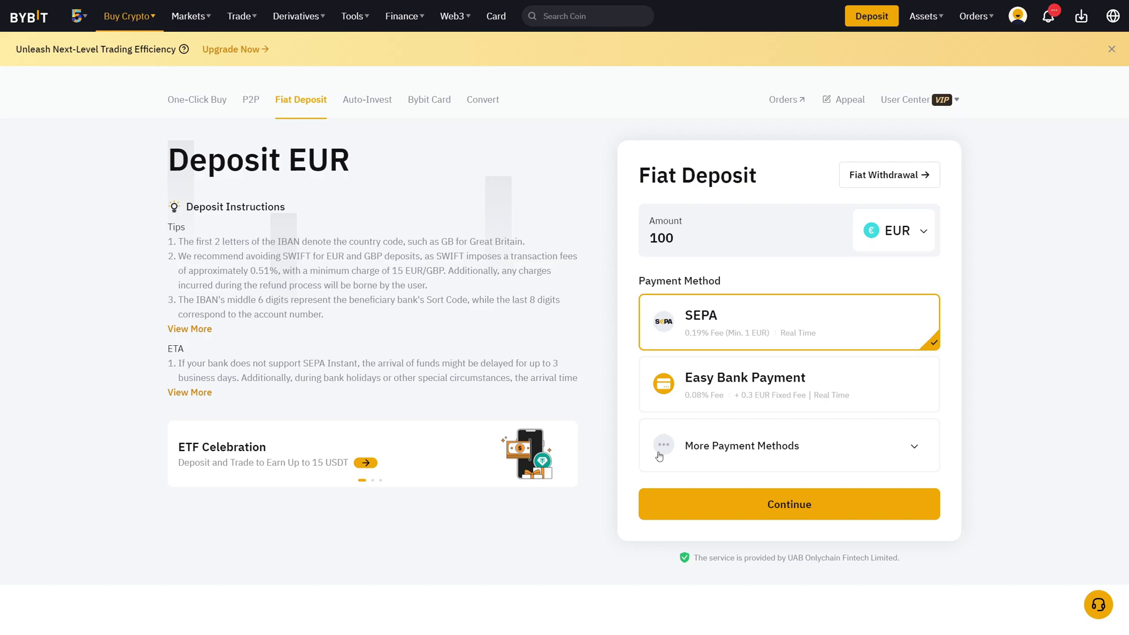
Step: Try RUB as the deposit currency with Advcash Wallet as payment method
{"action": "left_click", "coordinate": [898, 238]}
{"action": "type", "text": "rub"}
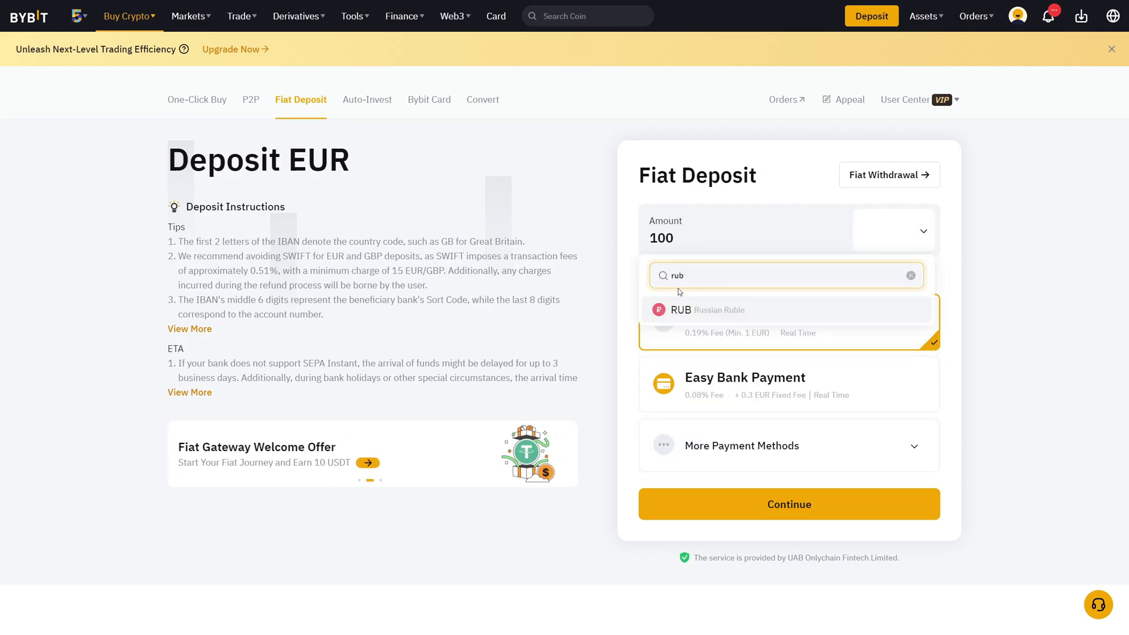
{"action": "left_click", "coordinate": [681, 308]}
{"action": "left_click", "coordinate": [748, 404]}
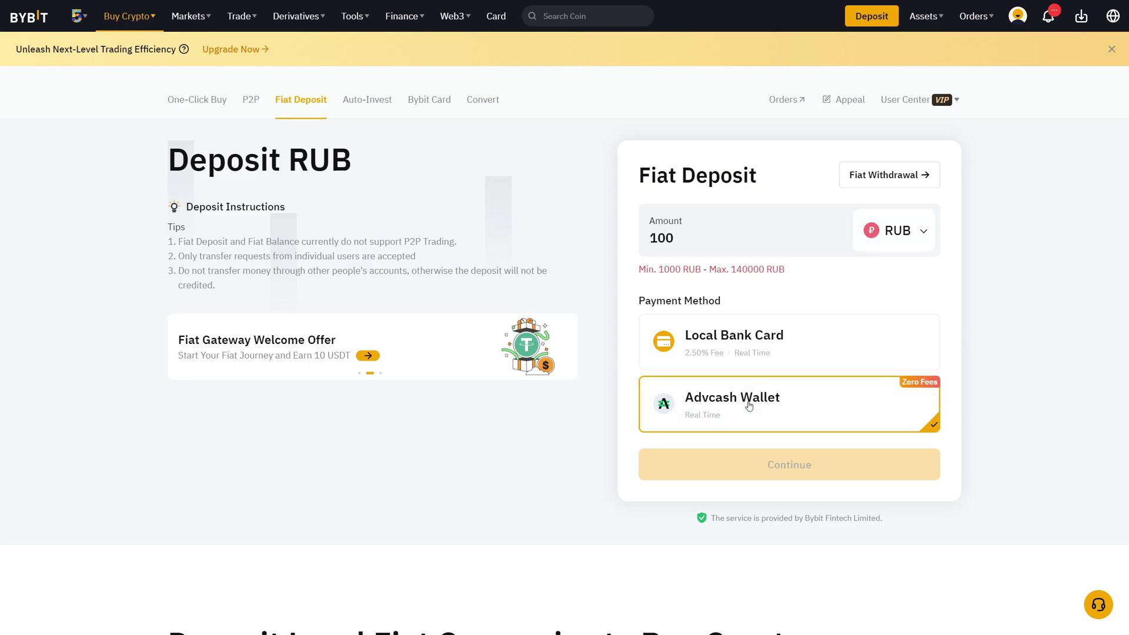
Step: Switch the 100 deposit back to EUR and reveal the additional payment methods
{"action": "double_click", "coordinate": [723, 234]}
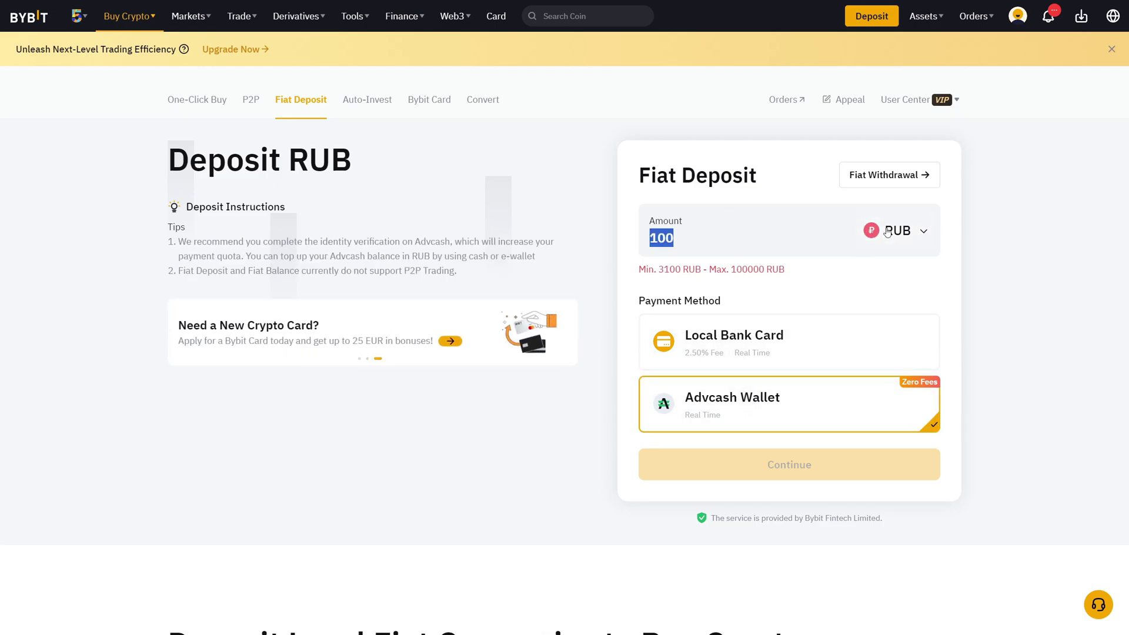
{"action": "left_click", "coordinate": [888, 232]}
{"action": "type", "text": "eu"}
{"action": "left_click", "coordinate": [721, 313]}
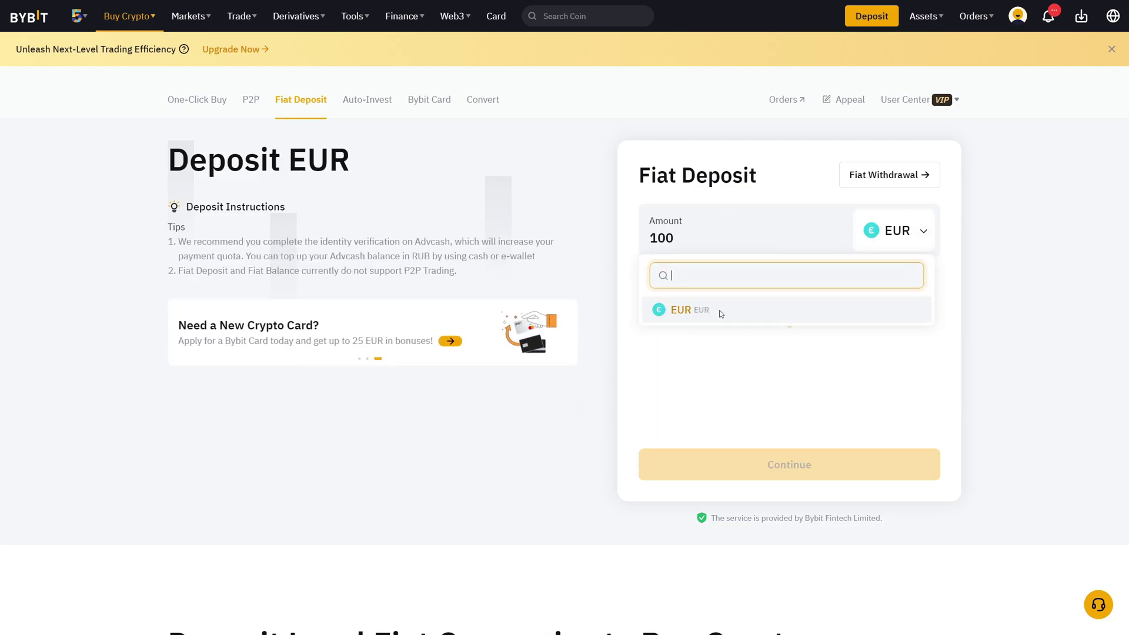
{"action": "left_click", "coordinate": [734, 453]}
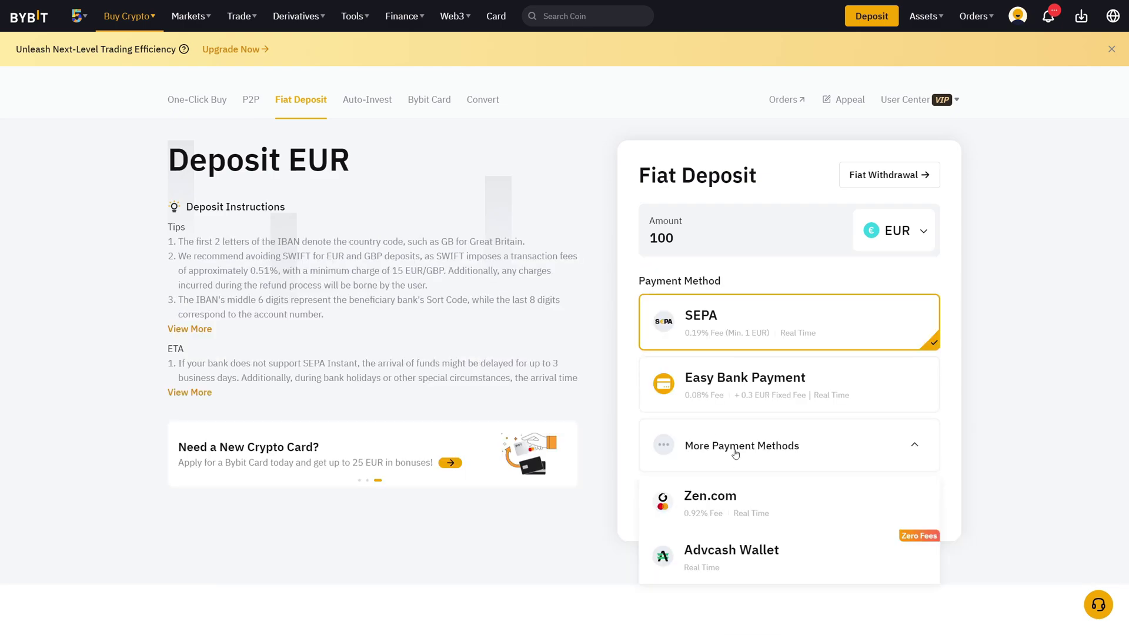
Step: Choose Advcash Wallet for the 100 EUR deposit and proceed to the 0-fee summary
{"action": "left_click", "coordinate": [708, 465]}
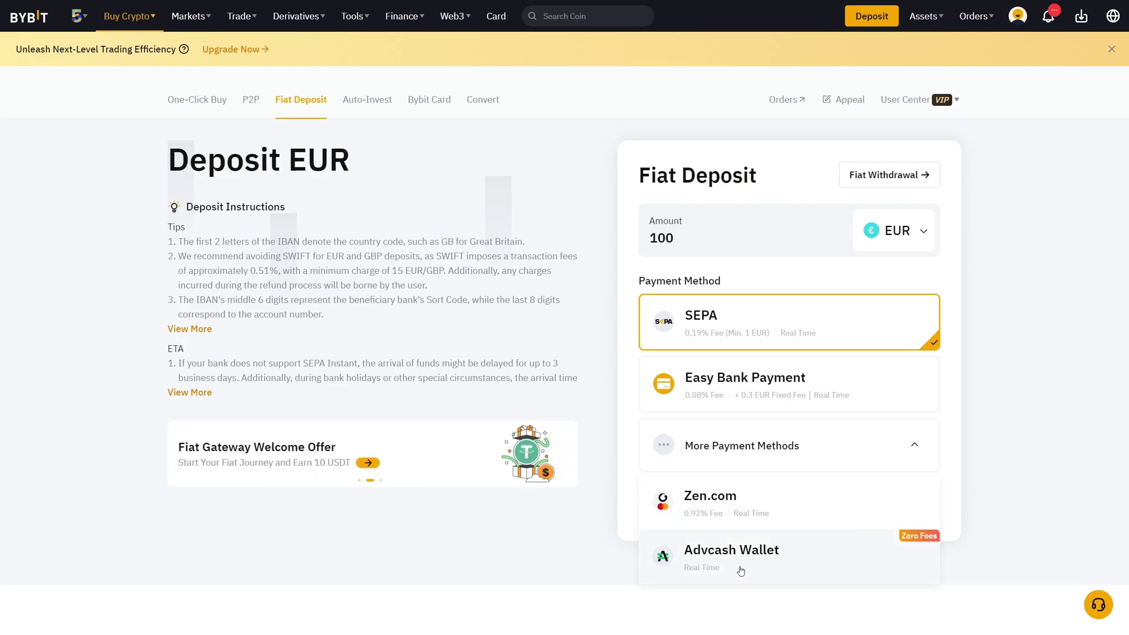
{"action": "left_click", "coordinate": [888, 565]}
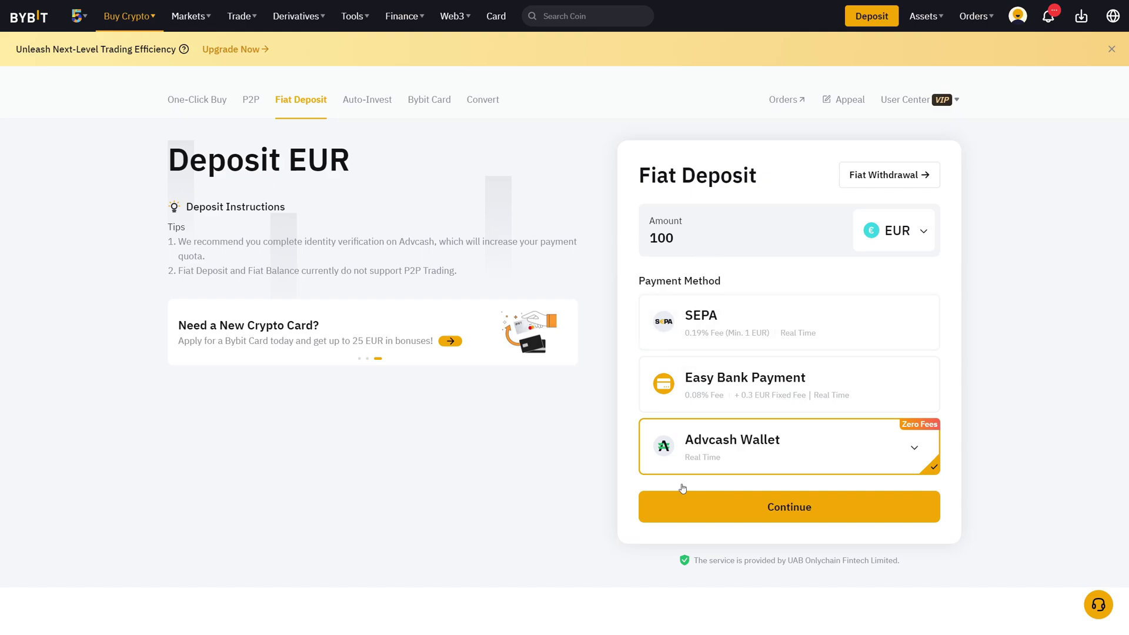
{"action": "left_click", "coordinate": [724, 516]}
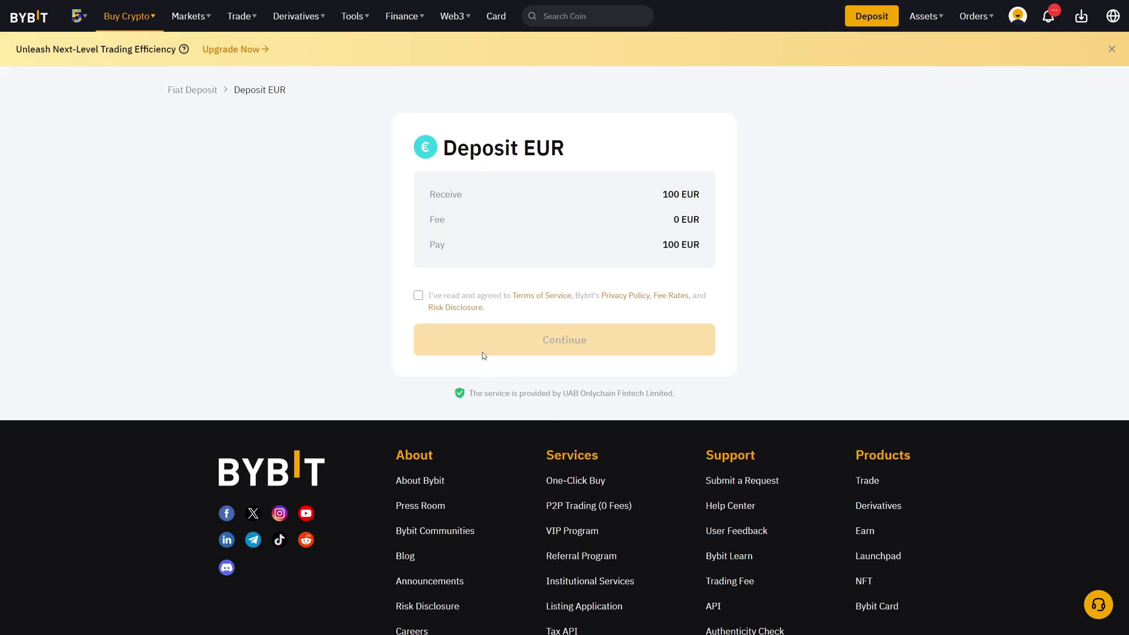
Step: Accept the terms and submit the 100 EUR Advcash Wallet deposit
{"action": "left_click", "coordinate": [418, 297]}
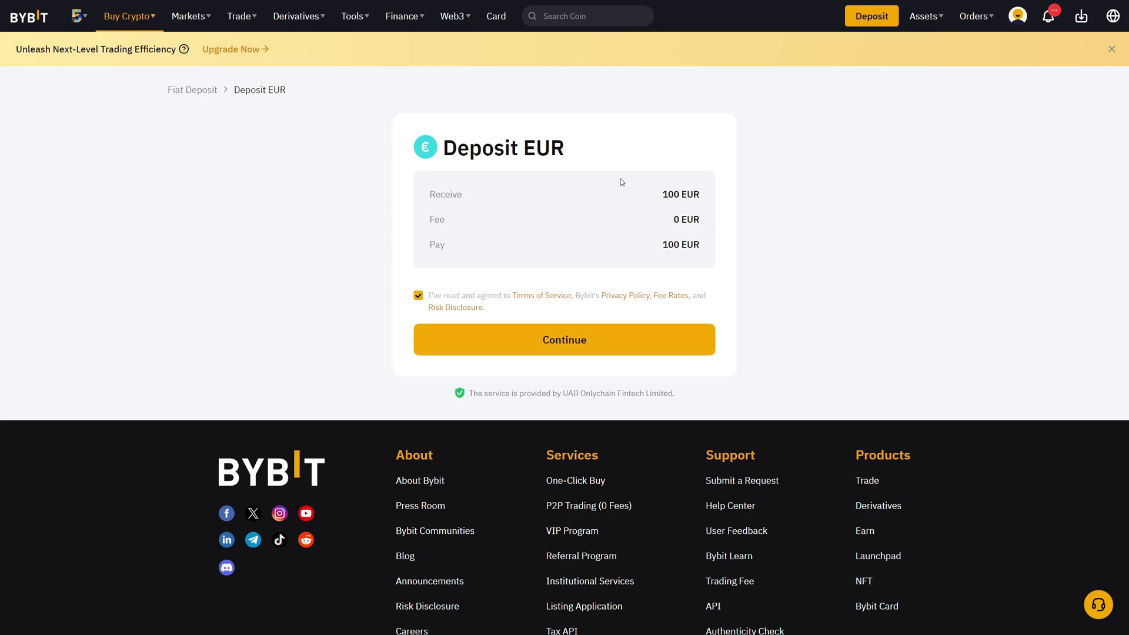
{"action": "left_click_drag", "start_coordinate": [623, 182], "coordinate": [700, 245]}
{"action": "left_click", "coordinate": [714, 252]}
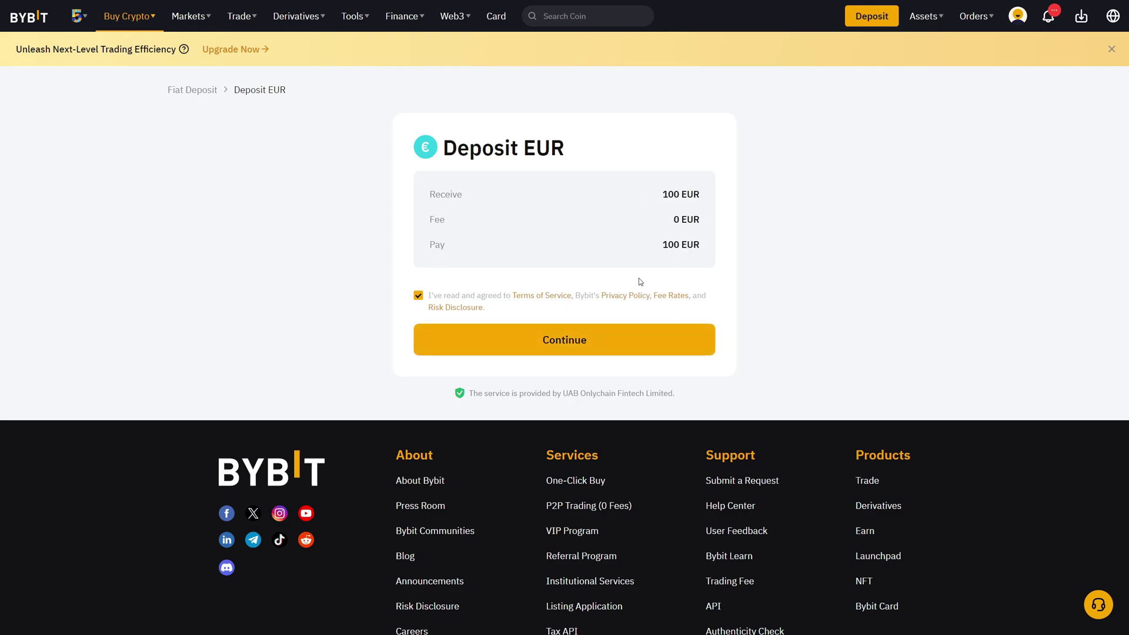
{"action": "left_click", "coordinate": [536, 351]}
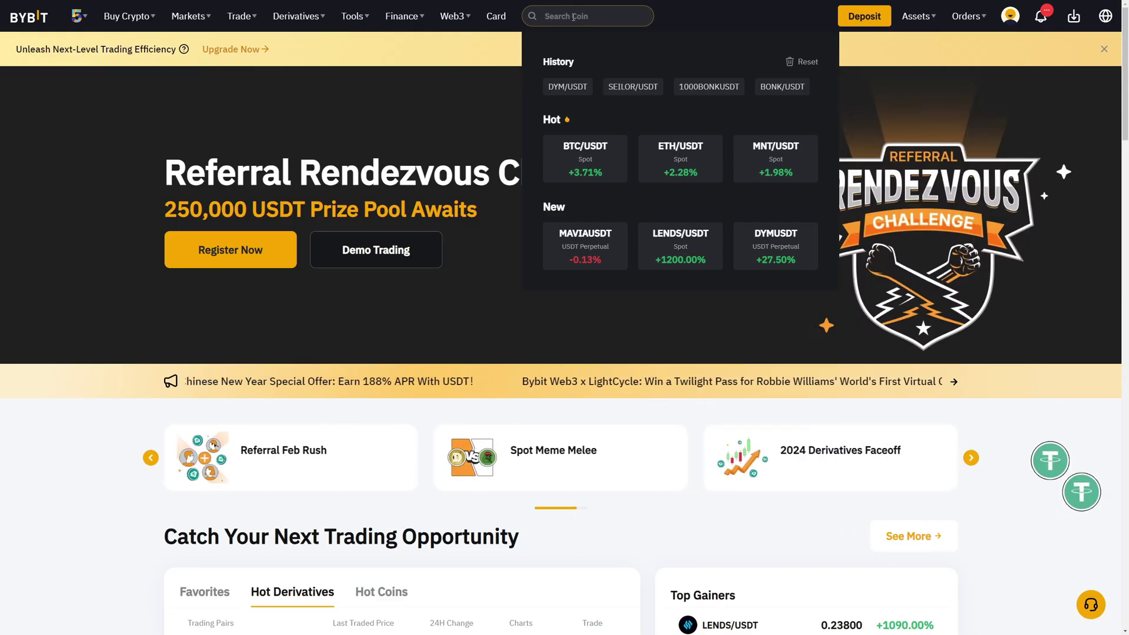
{"action": "type", "text": "eur"}
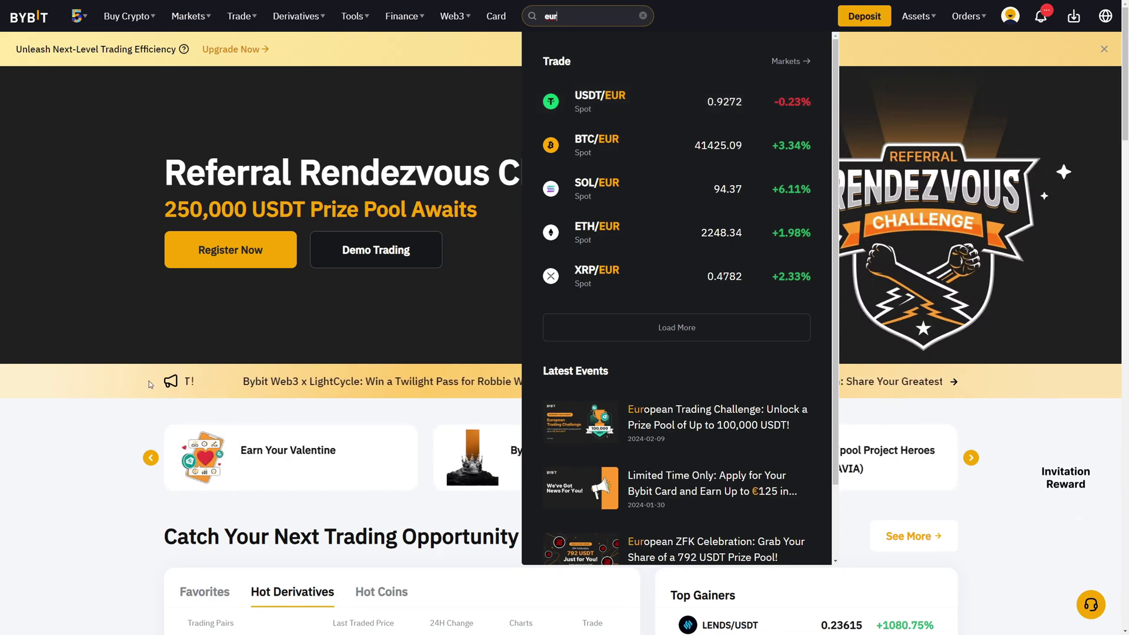
Step: Close the 'eur' coin search results
{"action": "left_click", "coordinate": [114, 504]}
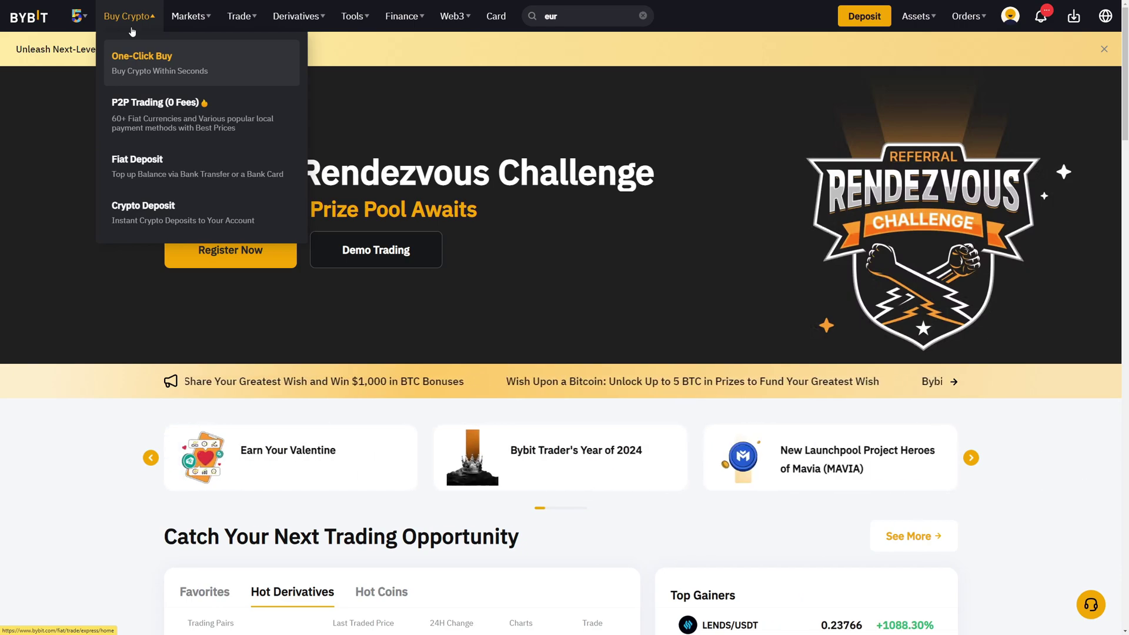
Step: On the P2P page, filter EUR USDT buy offers to the Advcash payment method
{"action": "left_click", "coordinate": [158, 119]}
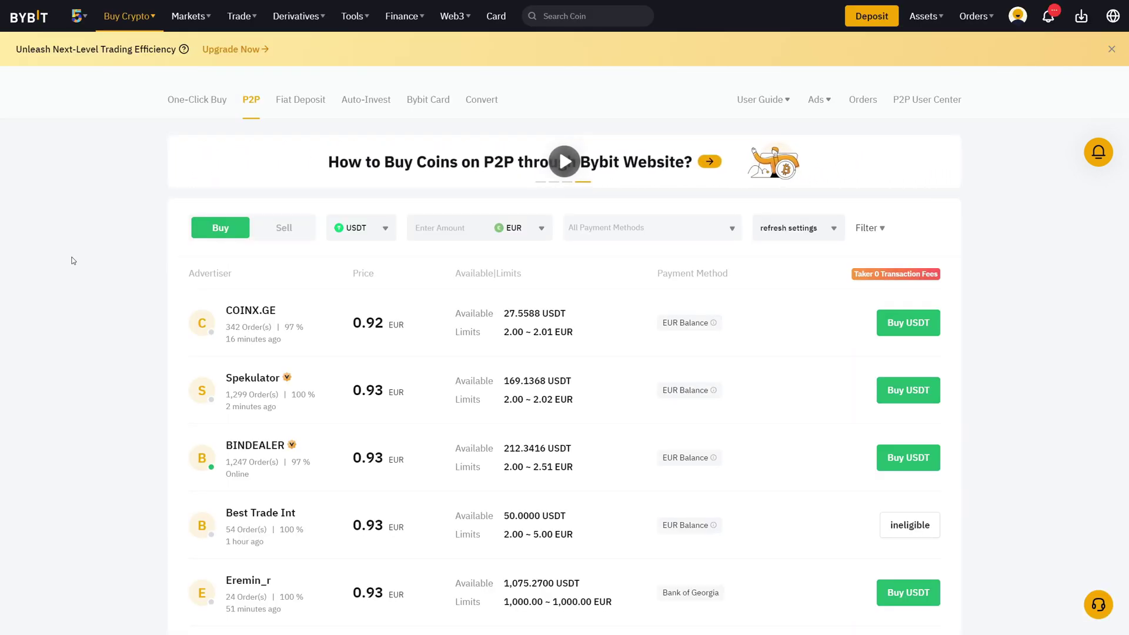
{"action": "left_click", "coordinate": [513, 228]}
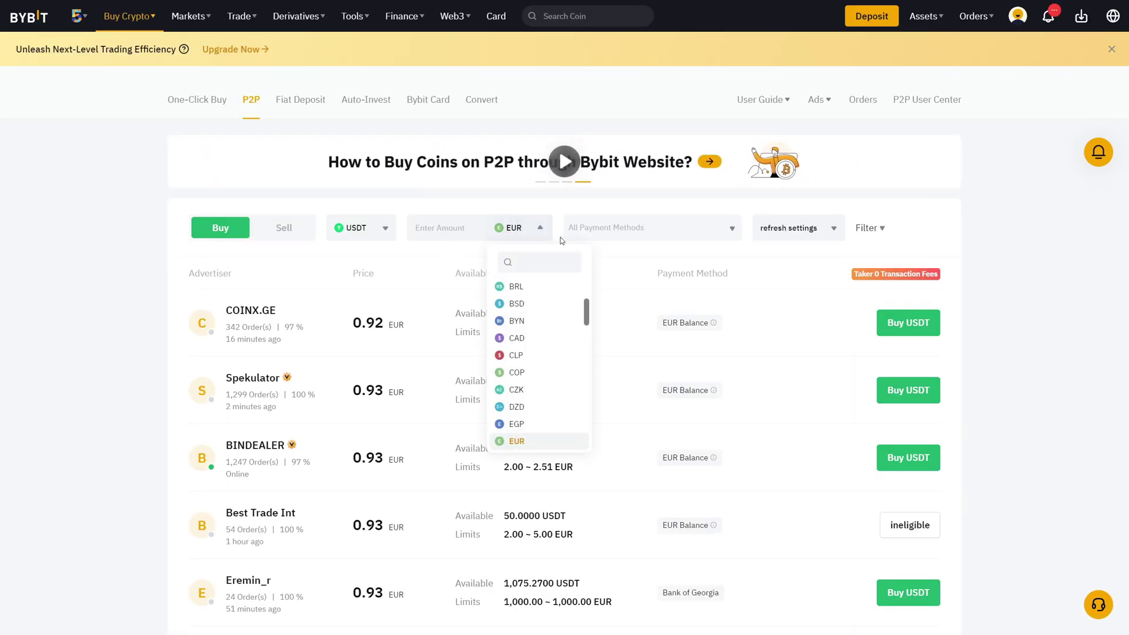
{"action": "left_click", "coordinate": [588, 227]}
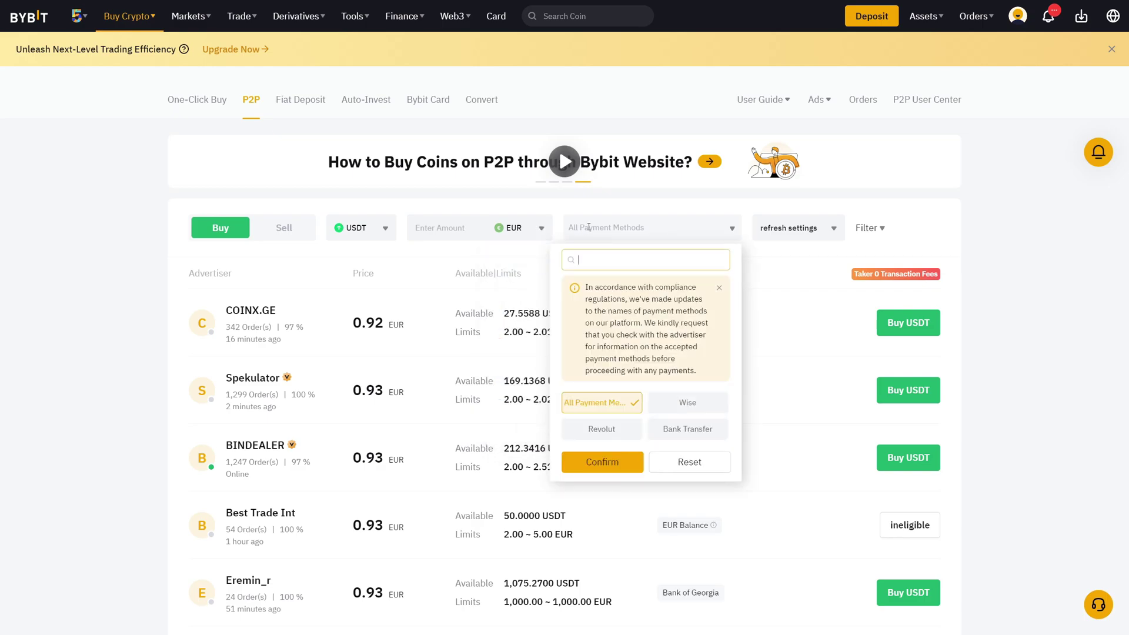
{"action": "type", "text": "adv"}
{"action": "left_click", "coordinate": [605, 221]}
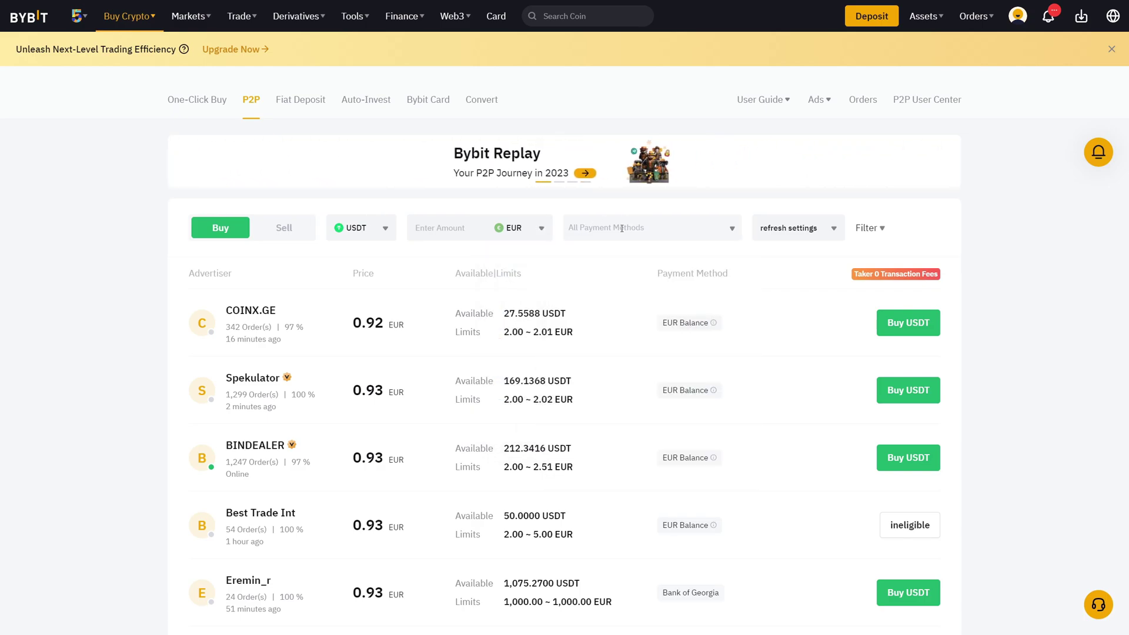
{"action": "left_click", "coordinate": [642, 232]}
{"action": "type", "text": "adv"}
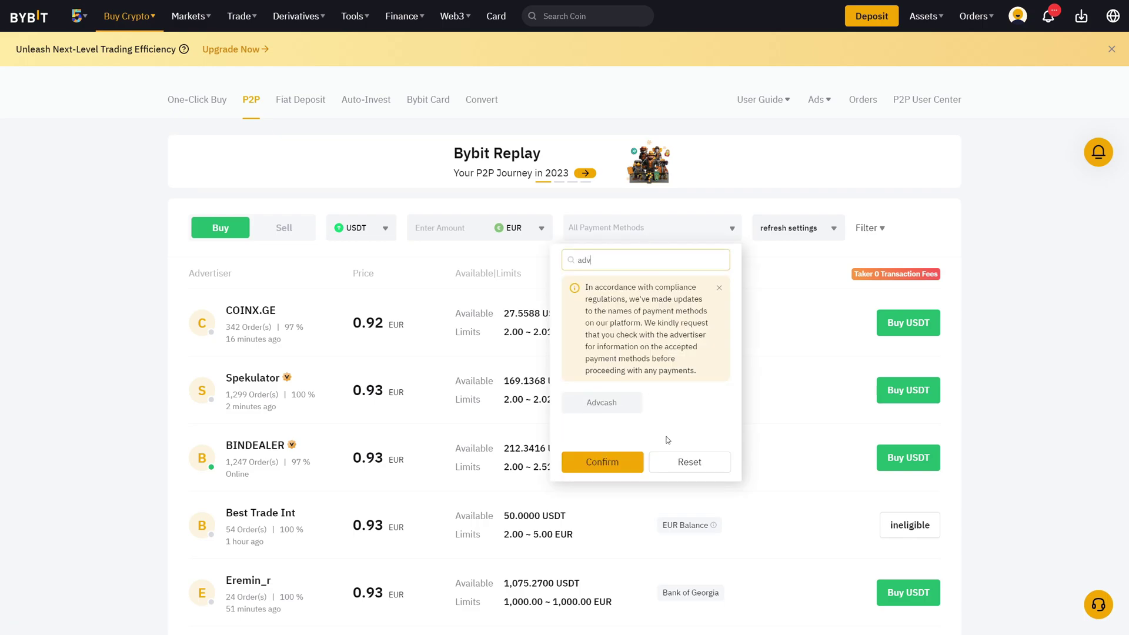
{"action": "left_click", "coordinate": [617, 403]}
{"action": "left_click", "coordinate": [603, 462]}
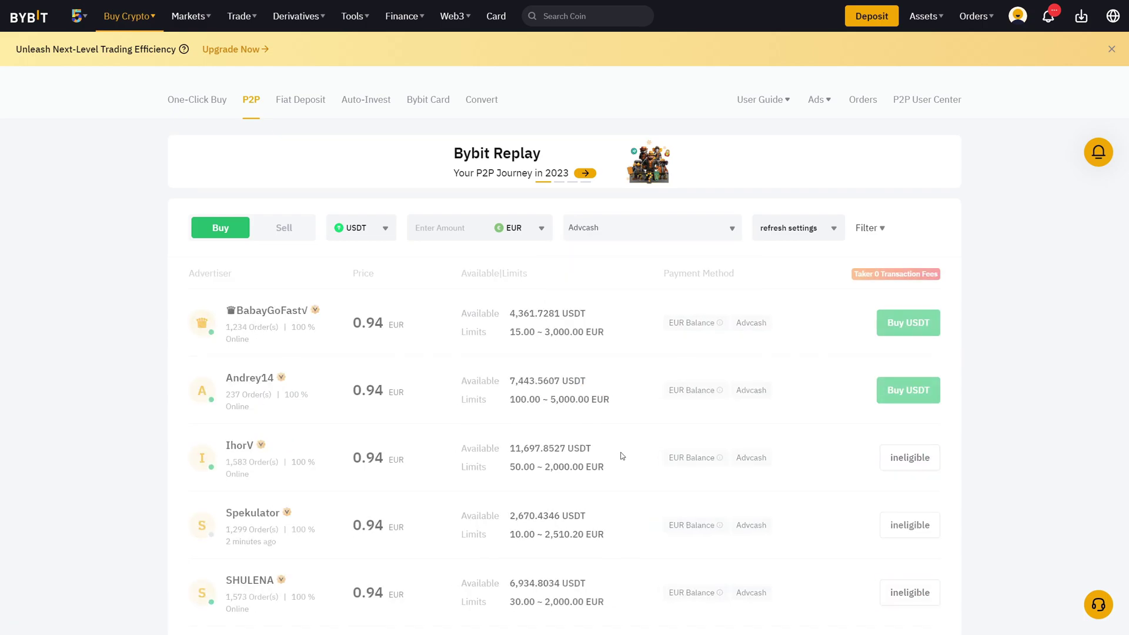
{"action": "scroll", "coordinate": [992, 317], "scroll_direction": "down", "scroll_amount": 1}
{"action": "scroll", "coordinate": [992, 316], "scroll_direction": "down", "scroll_amount": 1}
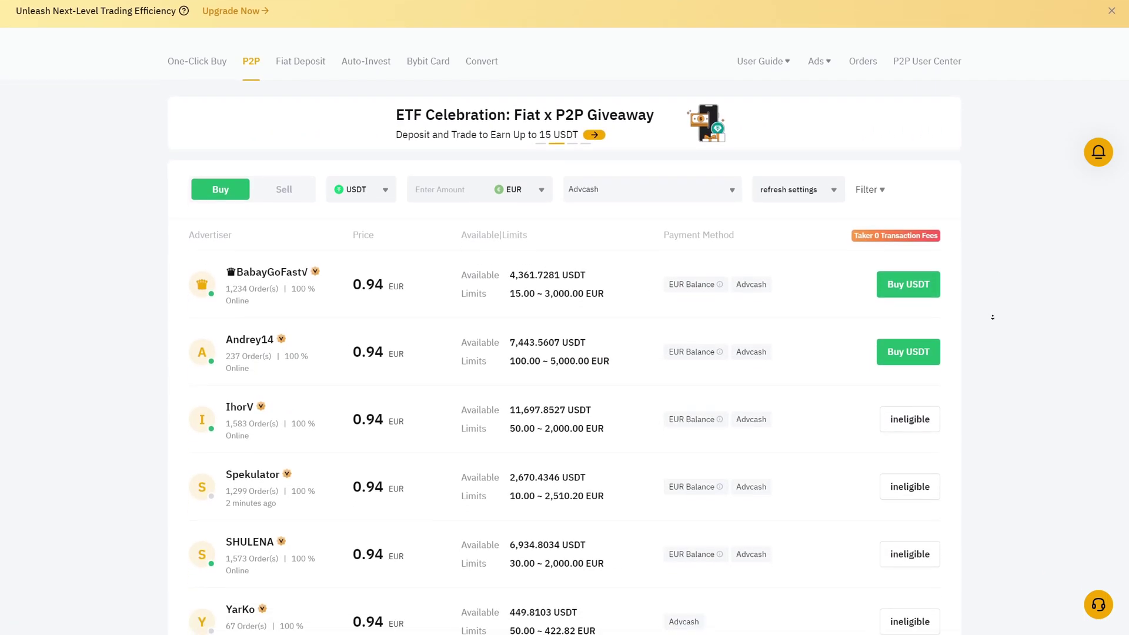
{"action": "scroll", "coordinate": [986, 345], "scroll_direction": "down", "scroll_amount": 1}
{"action": "scroll", "coordinate": [983, 355], "scroll_direction": "down", "scroll_amount": 2}
{"action": "scroll", "coordinate": [984, 356], "scroll_direction": "down", "scroll_amount": 2}
{"action": "scroll", "coordinate": [983, 356], "scroll_direction": "down", "scroll_amount": 1}
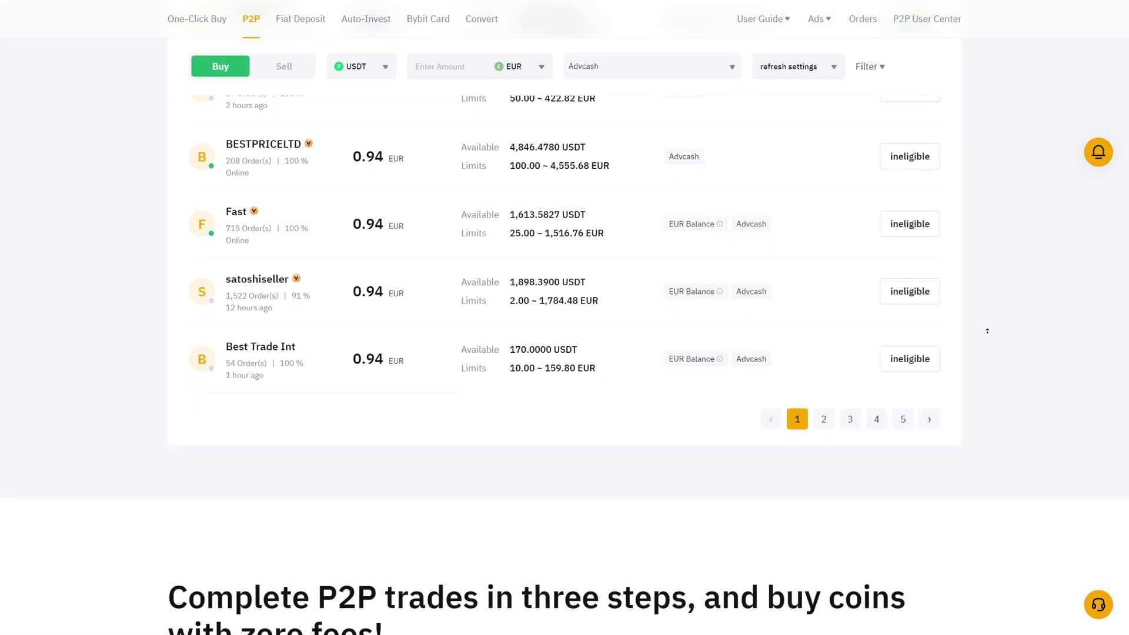
{"action": "scroll", "coordinate": [986, 327], "scroll_direction": "up", "scroll_amount": 1}
{"action": "scroll", "coordinate": [991, 297], "scroll_direction": "up", "scroll_amount": 2}
{"action": "scroll", "coordinate": [988, 295], "scroll_direction": "up", "scroll_amount": 2}
{"action": "scroll", "coordinate": [991, 297], "scroll_direction": "up", "scroll_amount": 2}
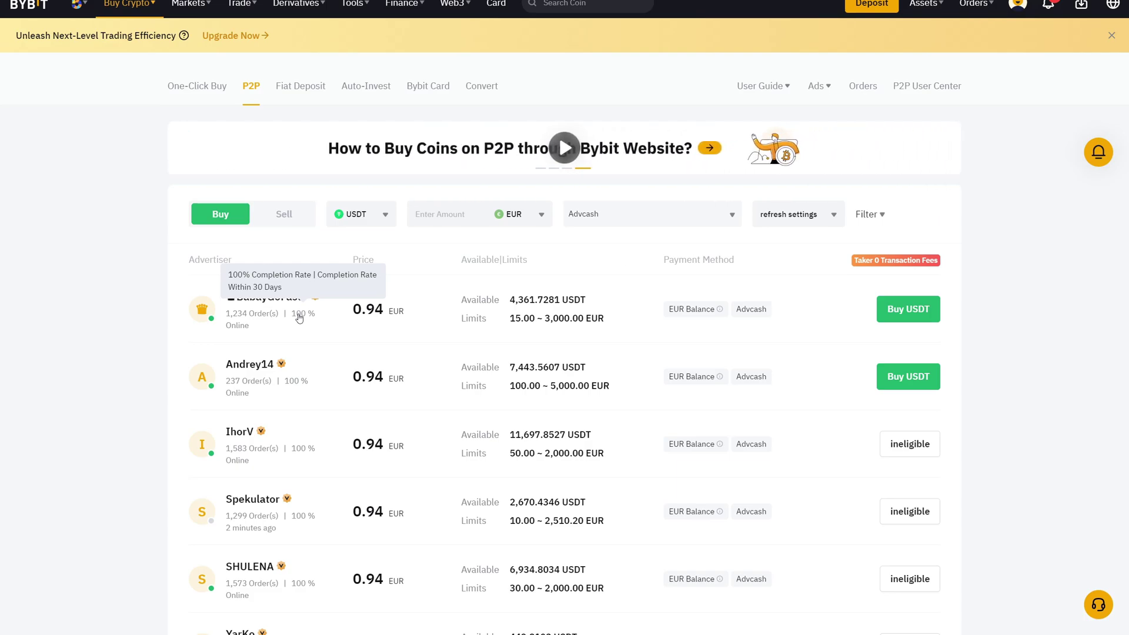
Step: Review the top Advcash advertiser's 1,234 completed orders
{"action": "left_click_drag", "start_coordinate": [316, 314], "coordinate": [230, 315]}
{"action": "left_click", "coordinate": [241, 313]}
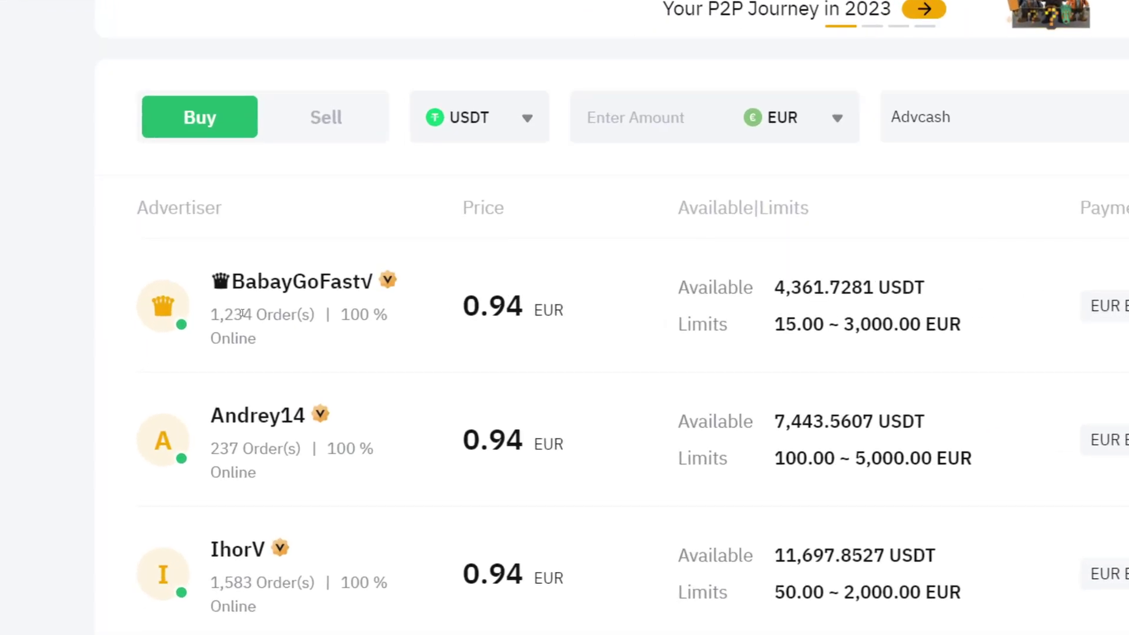
{"action": "left_click_drag", "start_coordinate": [226, 313], "coordinate": [248, 313]}
{"action": "left_click", "coordinate": [272, 323]}
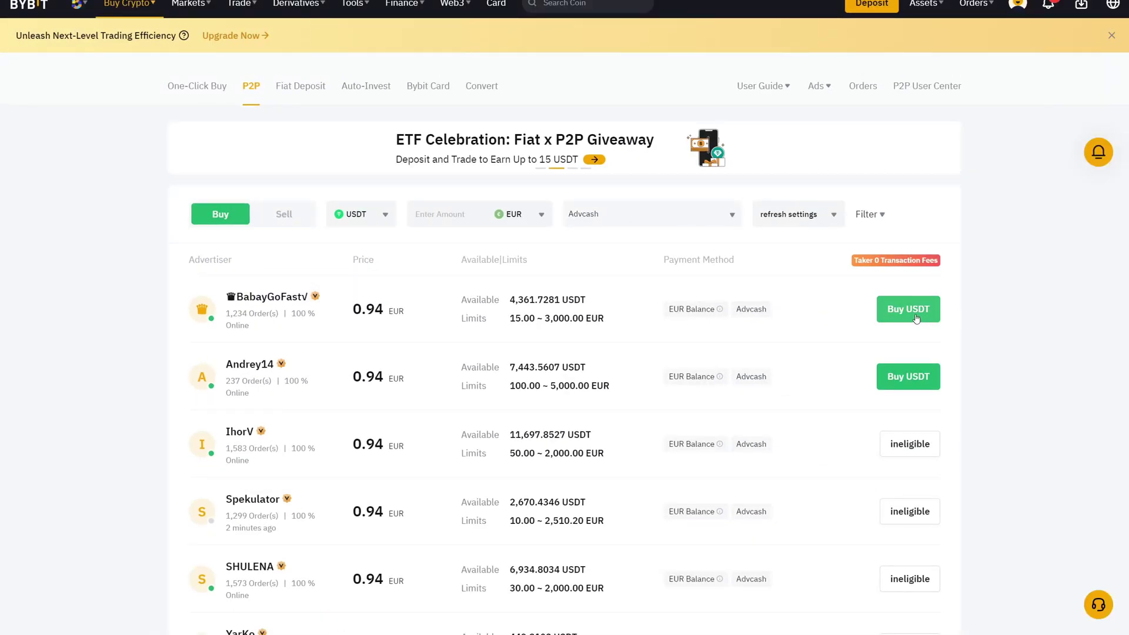
Step: Start buying USDT from the top Advcash offer and enter the 100 EUR payment
{"action": "left_click", "coordinate": [915, 317]}
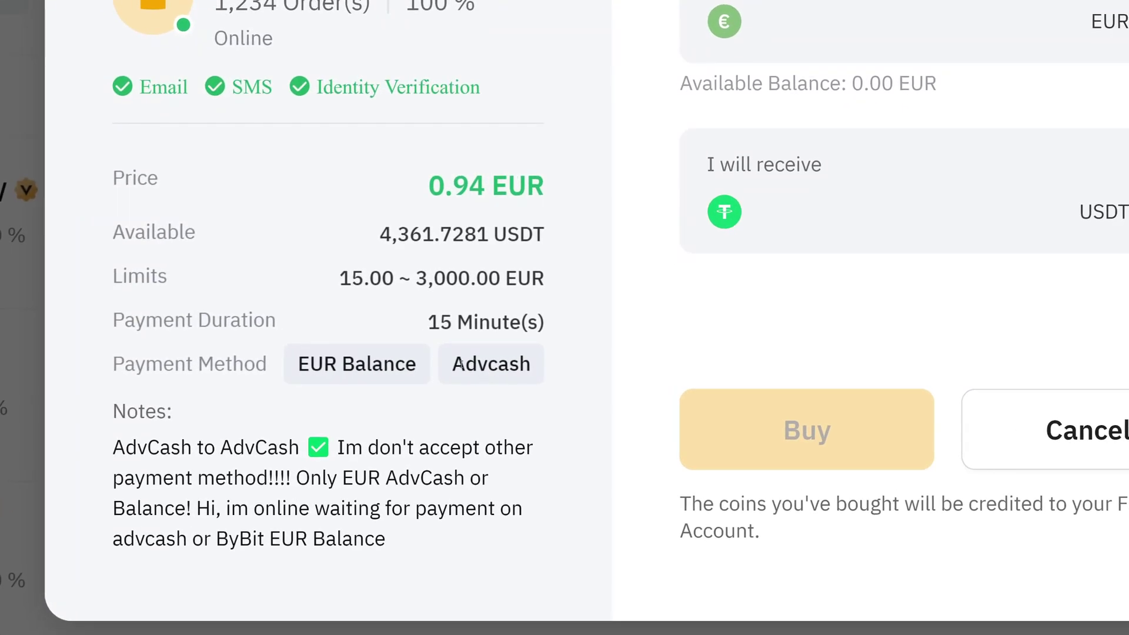
{"action": "left_click_drag", "start_coordinate": [453, 364], "coordinate": [537, 369]}
{"action": "left_click", "coordinate": [537, 369]}
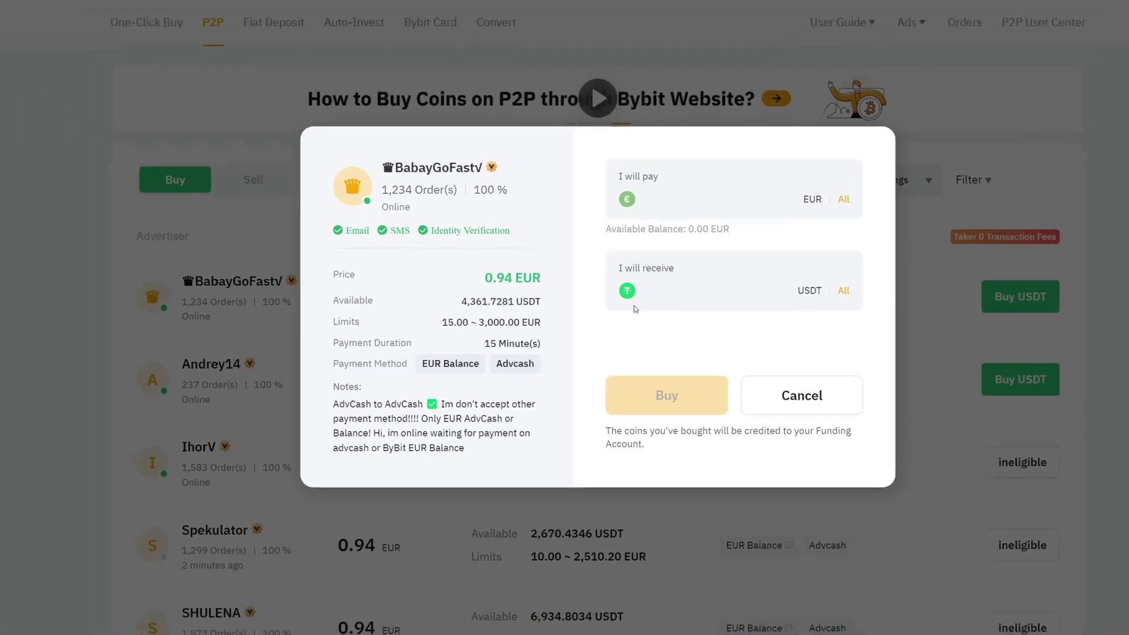
{"action": "left_click", "coordinate": [698, 201]}
{"action": "type", "text": "100"}
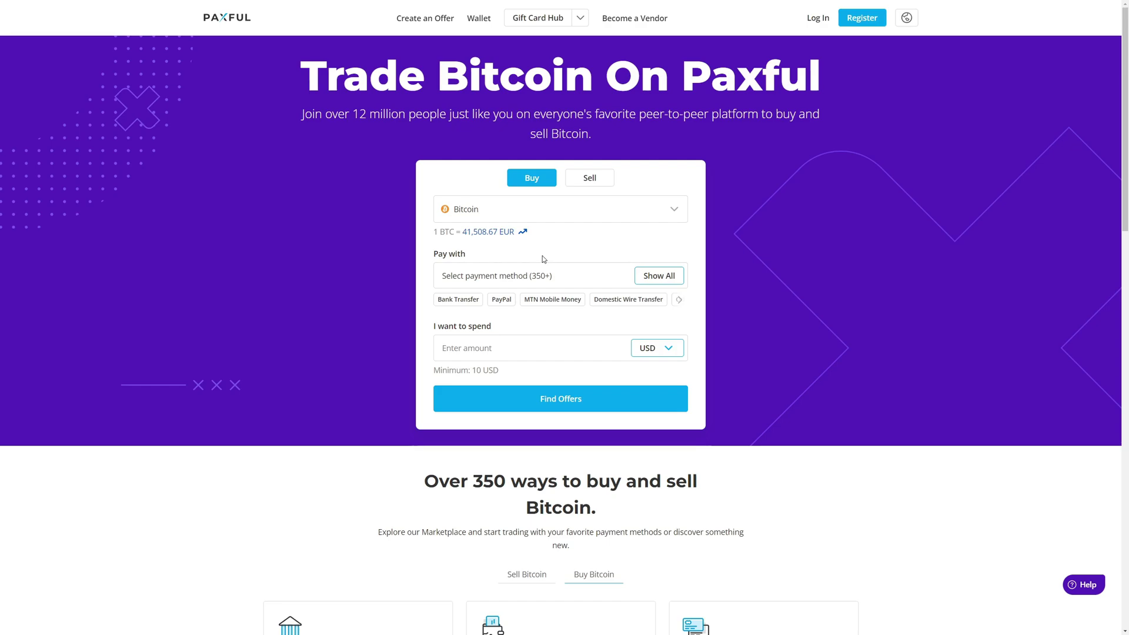
{"action": "scroll", "coordinate": [521, 274], "scroll_direction": "up", "scroll_amount": 3}
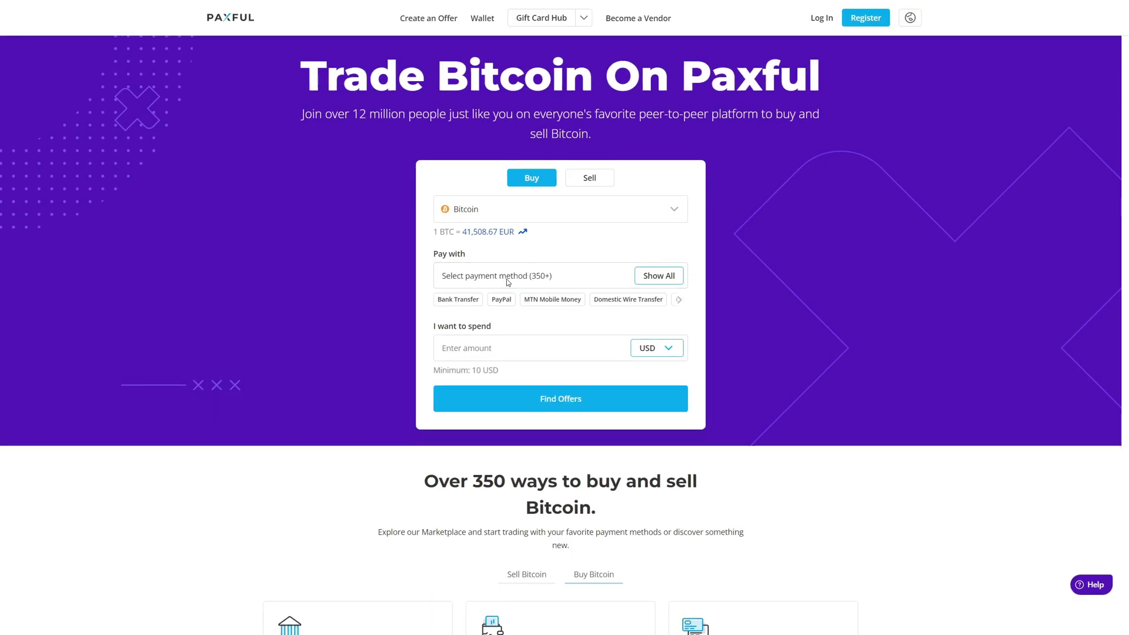
Step: Search Paxful Bitcoin offers paid with AdvCash for a 100 USD spend
{"action": "left_click", "coordinate": [508, 281]}
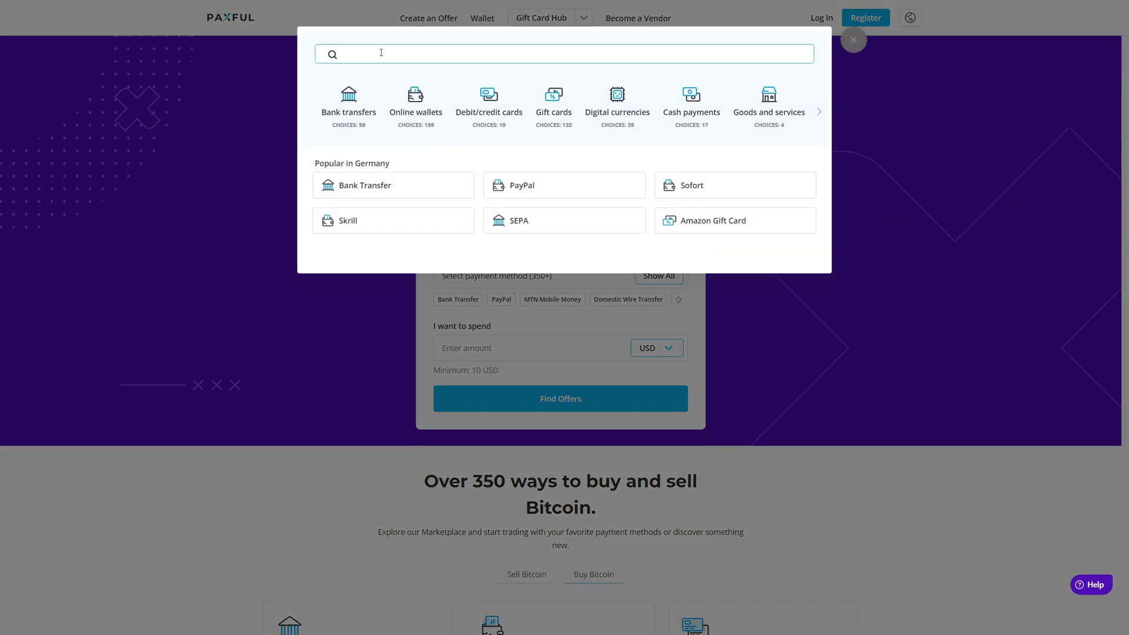
{"action": "type", "text": "adv"}
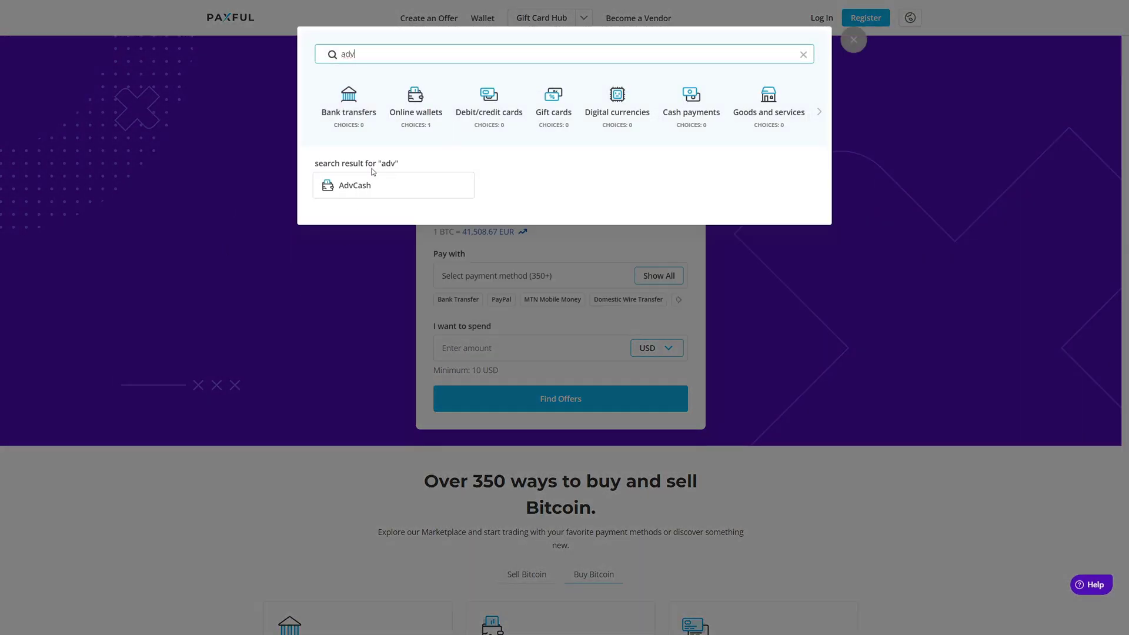
{"action": "left_click", "coordinate": [341, 190]}
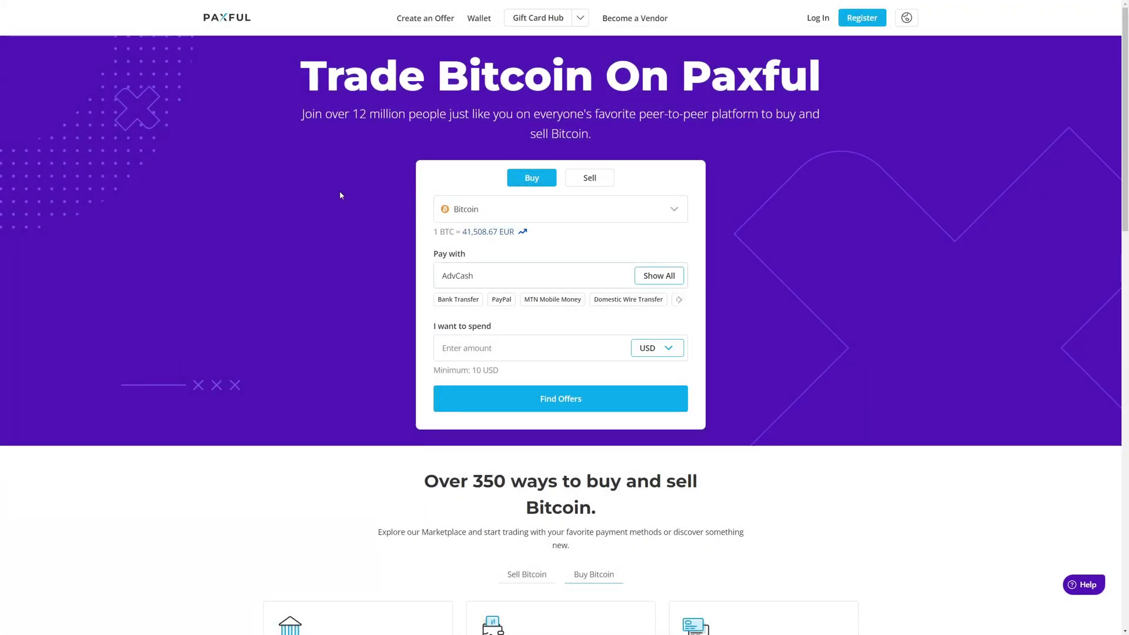
{"action": "left_click", "coordinate": [517, 348]}
{"action": "left_click", "coordinate": [445, 372]}
{"action": "left_click", "coordinate": [471, 357]}
{"action": "type", "text": "10"}
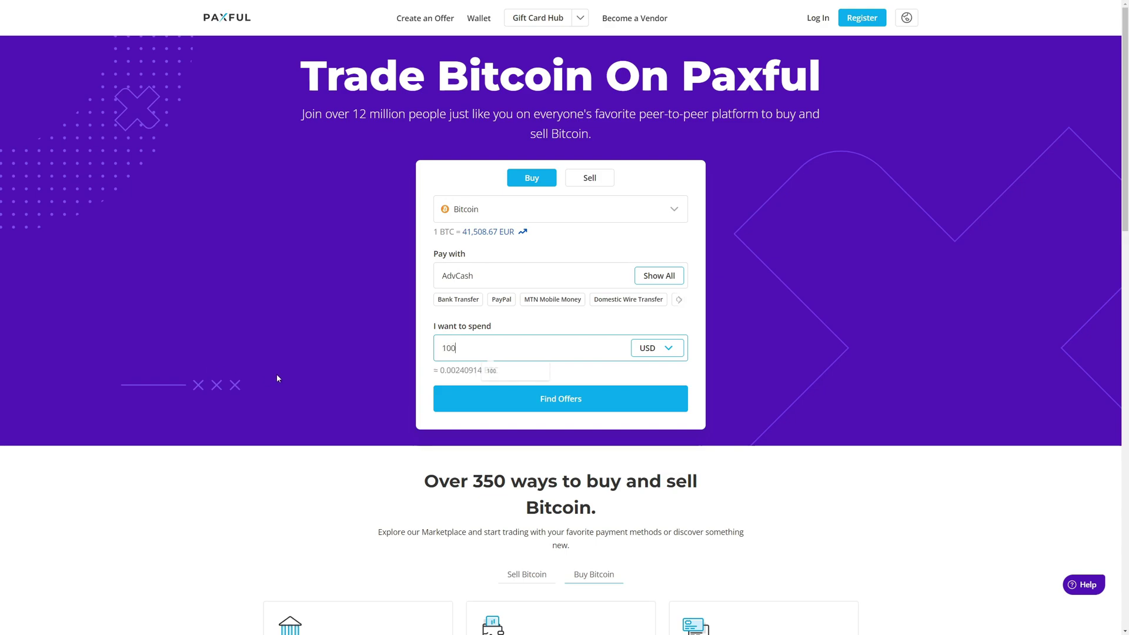
{"action": "type", "text": "0"}
{"action": "left_click", "coordinate": [496, 406]}
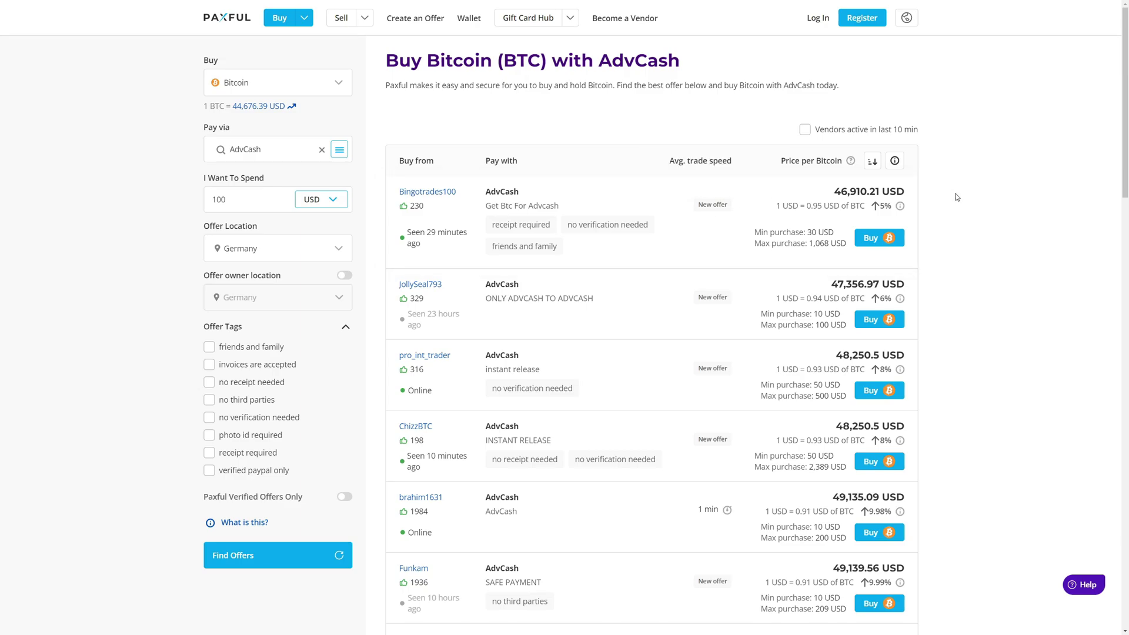
{"action": "scroll", "coordinate": [943, 219], "scroll_direction": "down", "scroll_amount": 1}
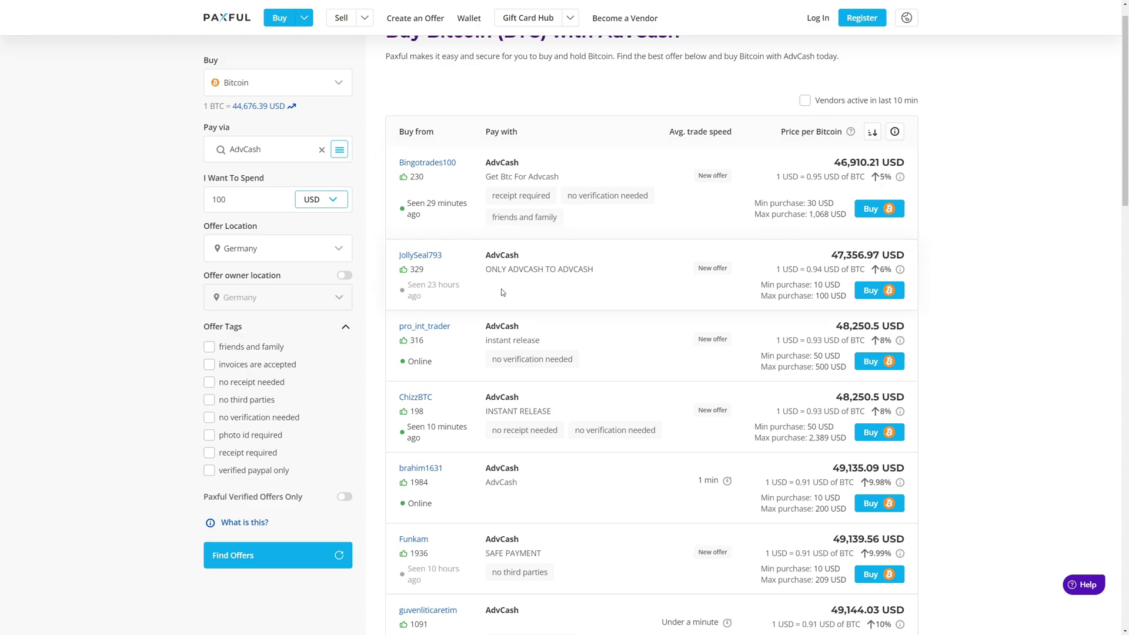
{"action": "left_click_drag", "start_coordinate": [484, 252], "coordinate": [603, 275]}
{"action": "left_click", "coordinate": [604, 275]}
{"action": "scroll", "coordinate": [630, 243], "scroll_direction": "down", "scroll_amount": 1}
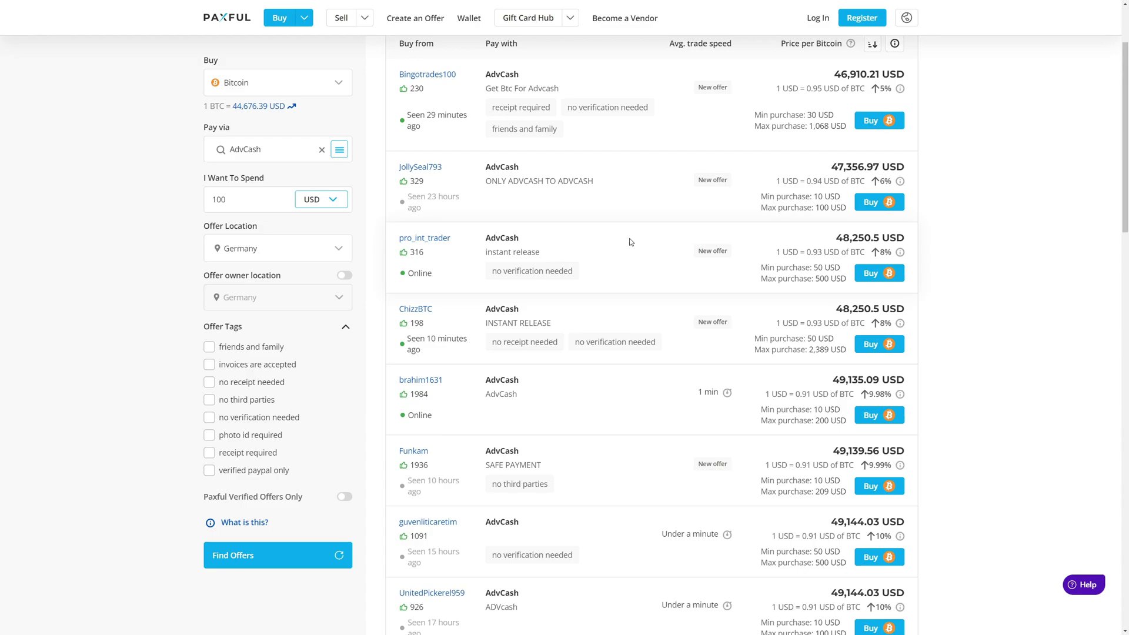
{"action": "middle_click", "coordinate": [972, 390]}
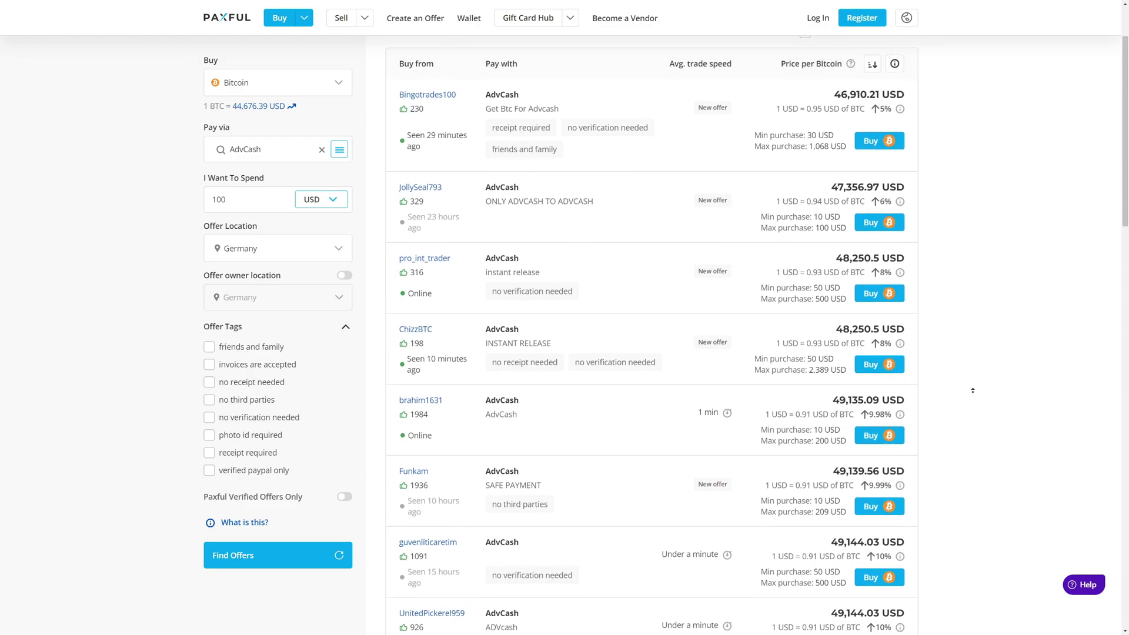
{"action": "middle_click", "coordinate": [972, 394]}
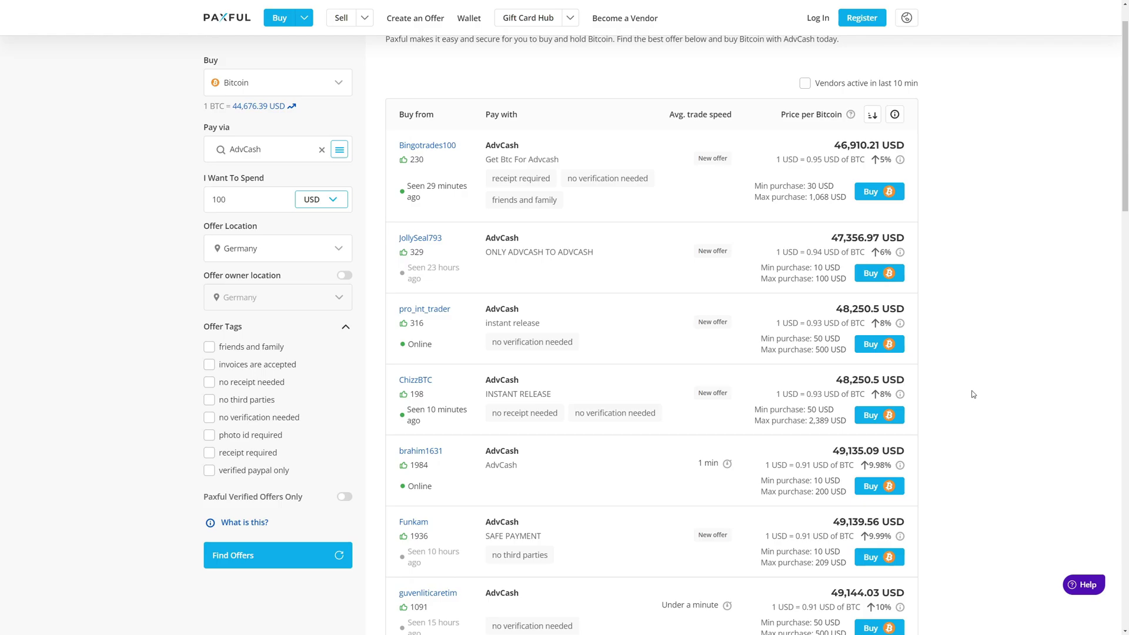